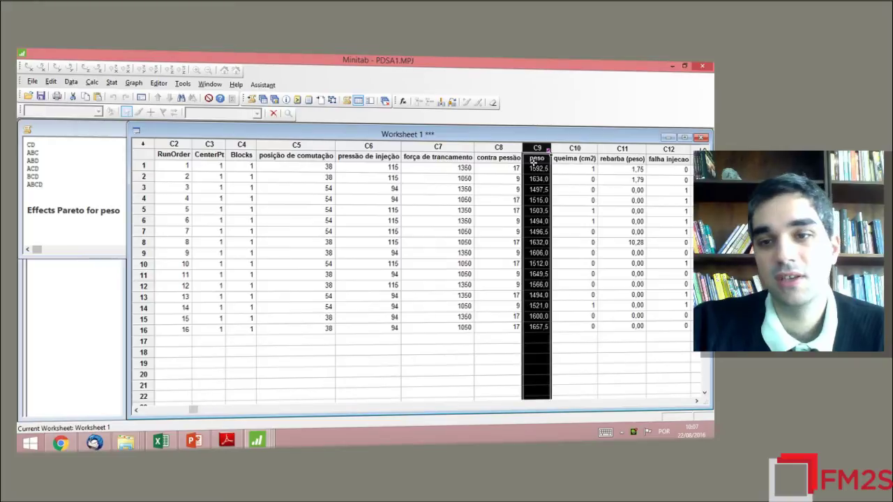
# - Examine the response columns peso, rebarba (peso) and falha injecao in the worksheet
pyautogui.click(534, 147)
pyautogui.moveTo(534, 147); pyautogui.dragTo(255, 144)
pyautogui.click(535, 149)
pyautogui.click(535, 148)
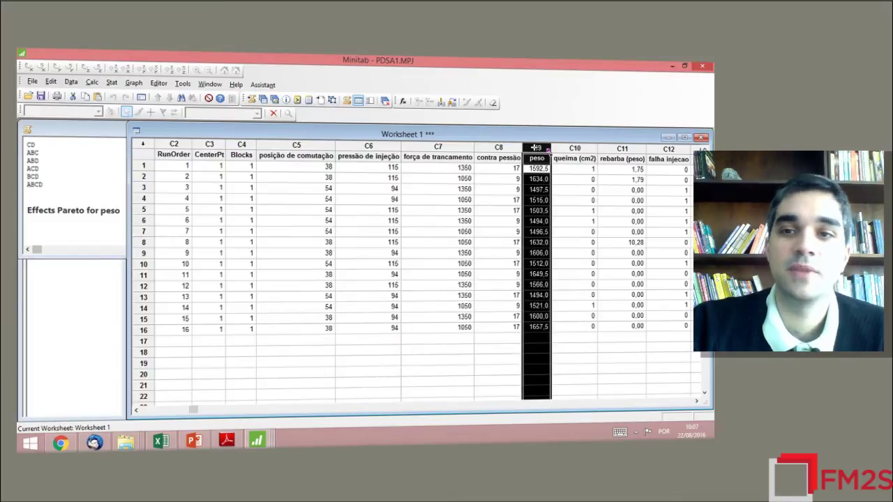
pyautogui.click(696, 401)
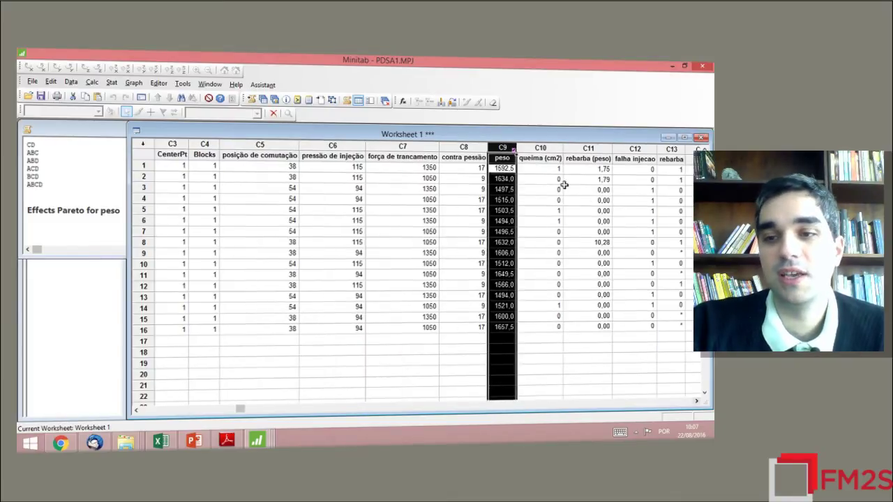
pyautogui.click(584, 147)
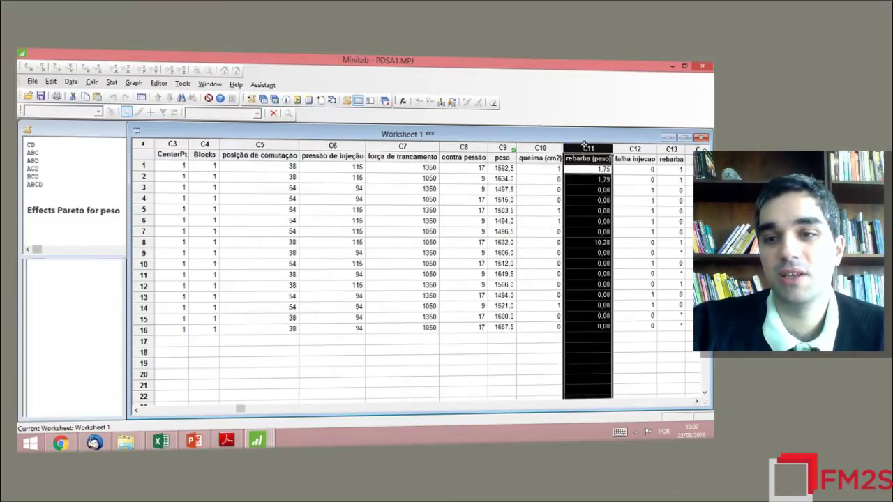
pyautogui.click(633, 148)
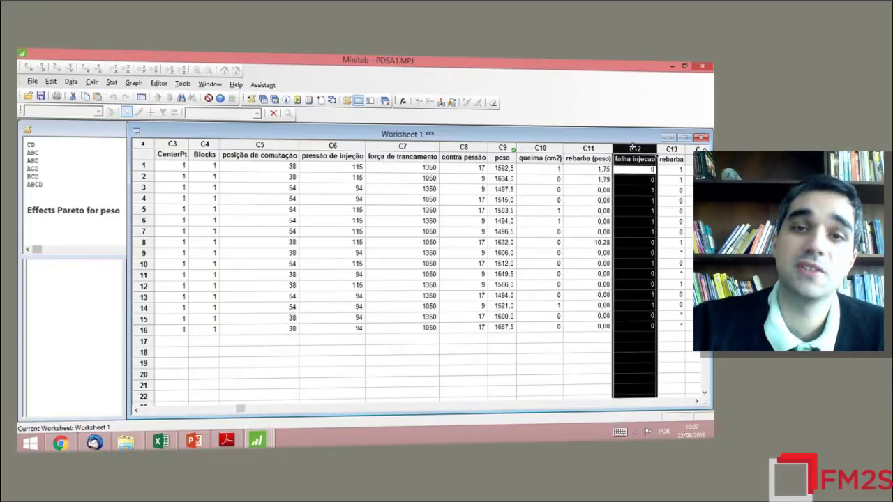
# - Compare the four factor columns, posição de comutação through contra pessão, with the peso response column
pyautogui.moveTo(259, 145); pyautogui.dragTo(480, 149)
pyautogui.click(499, 146)
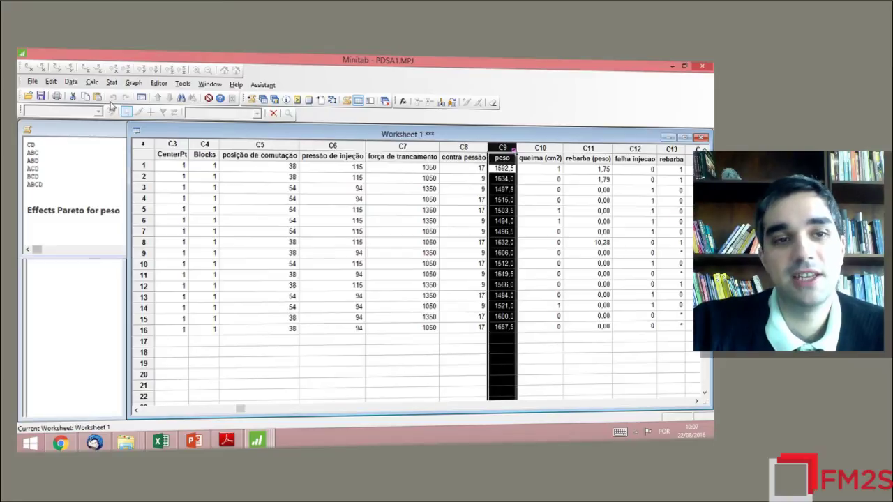
pyautogui.moveTo(173, 145); pyautogui.dragTo(203, 144)
pyautogui.click(352, 166)
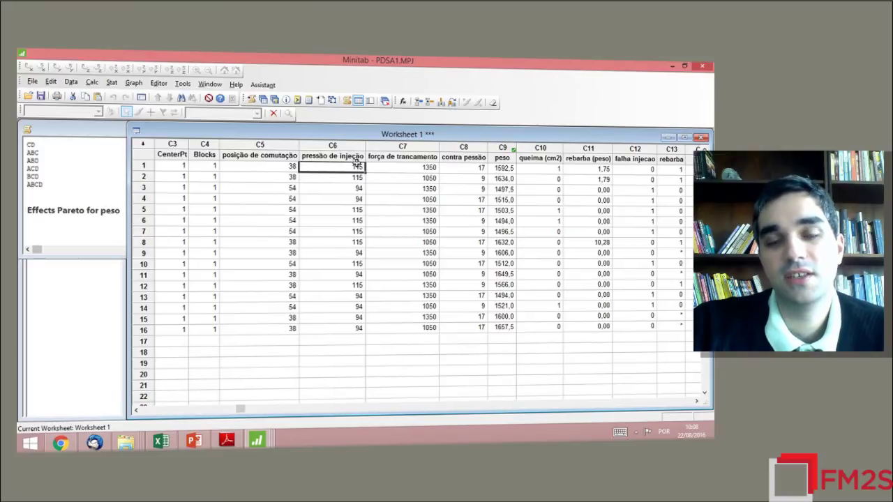
pyautogui.click(504, 148)
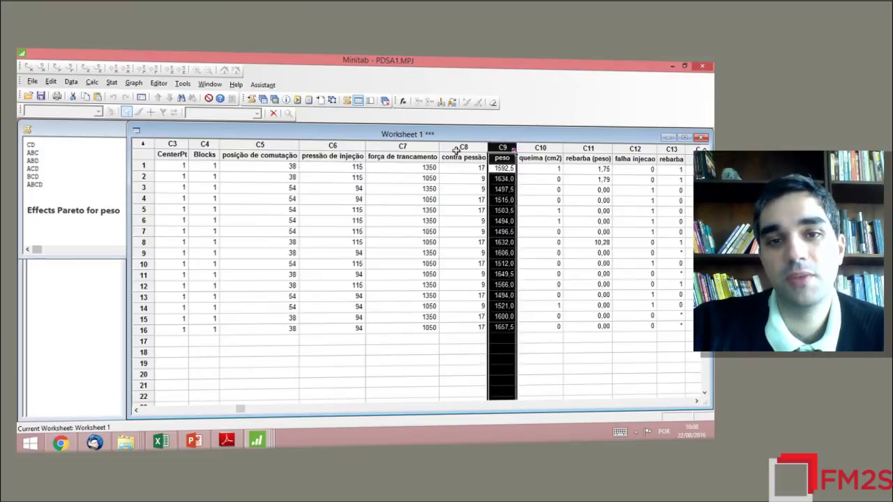
pyautogui.moveTo(254, 147); pyautogui.dragTo(466, 150)
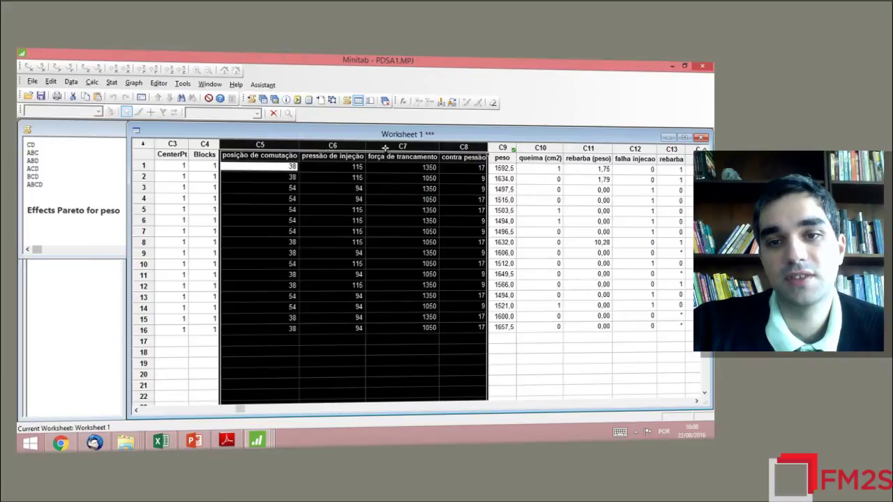
pyautogui.click(502, 147)
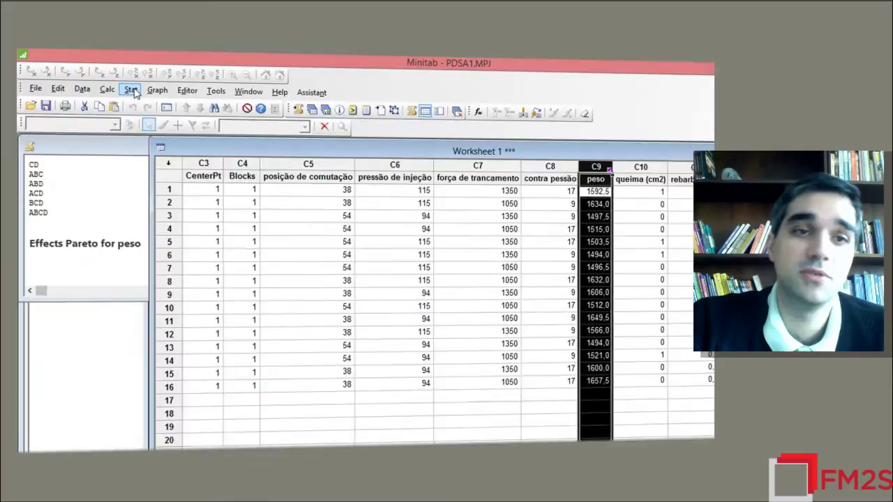
# - Set up a factorial design analysis of peso with a Pareto effects plot of only model terms and two-sided confidence intervals
pyautogui.click(132, 91)
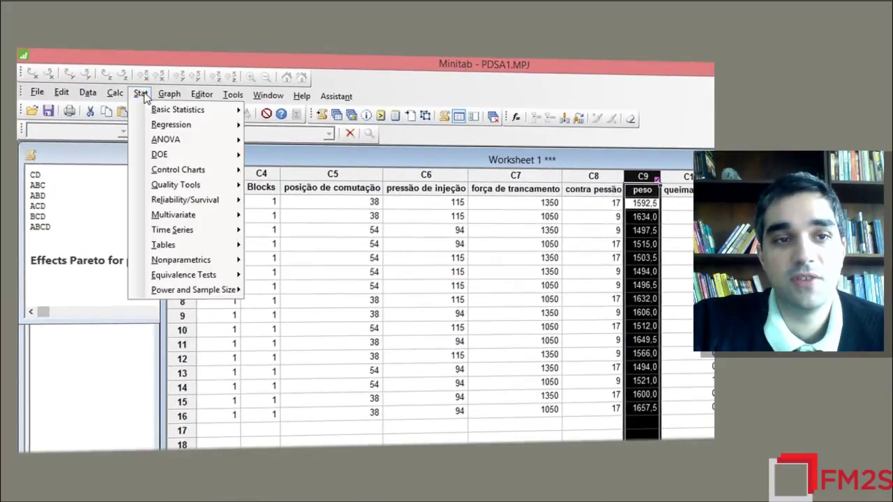
pyautogui.moveTo(173, 153)
pyautogui.moveTo(340, 156)
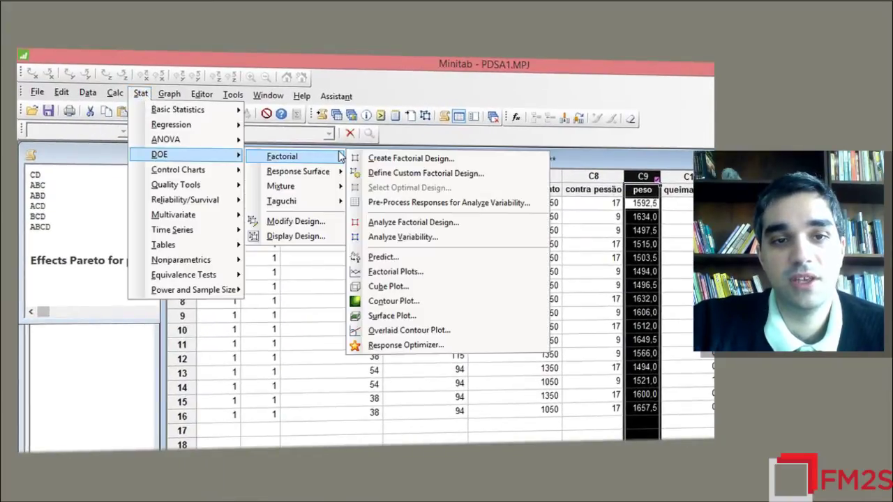
pyautogui.click(423, 223)
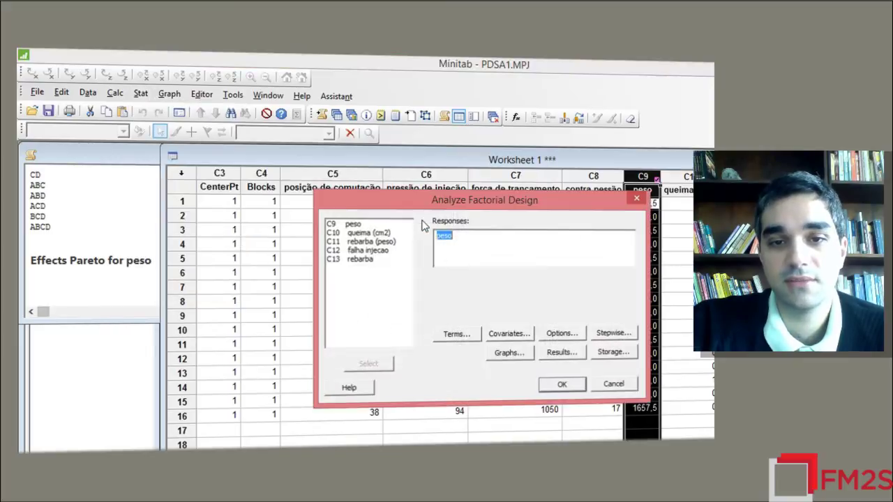
pyautogui.click(463, 239)
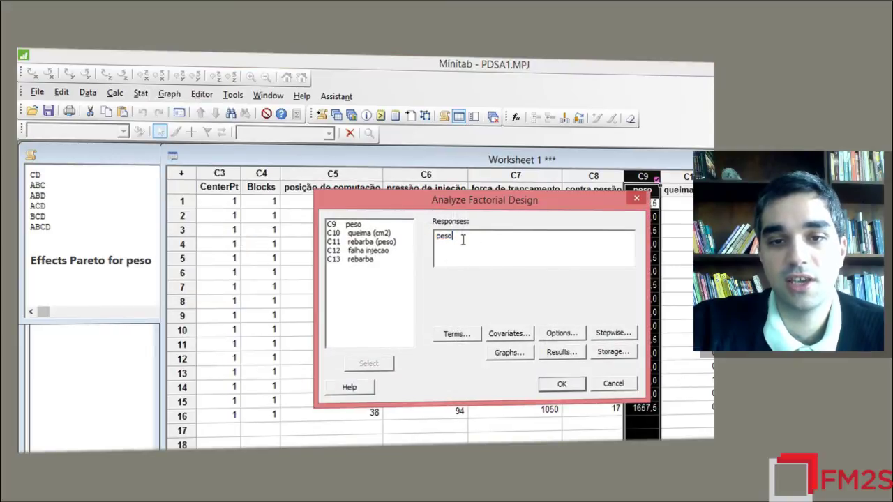
pyautogui.doubleClick(369, 225)
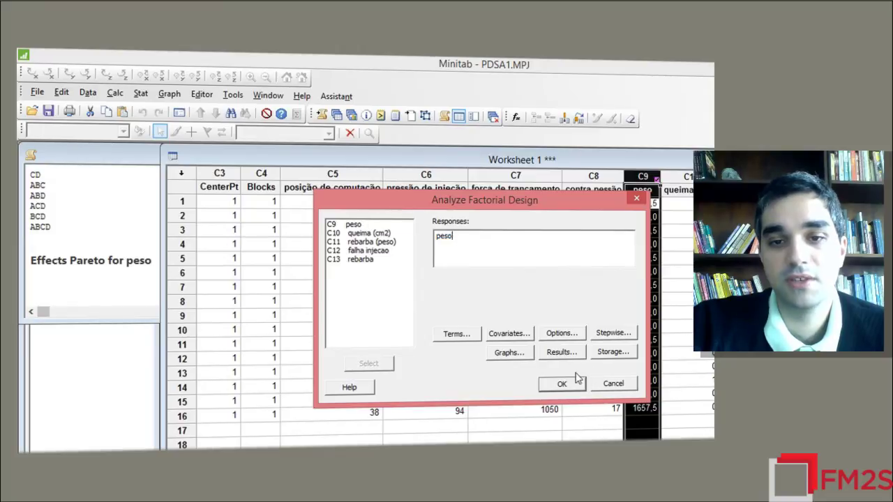
pyautogui.click(525, 356)
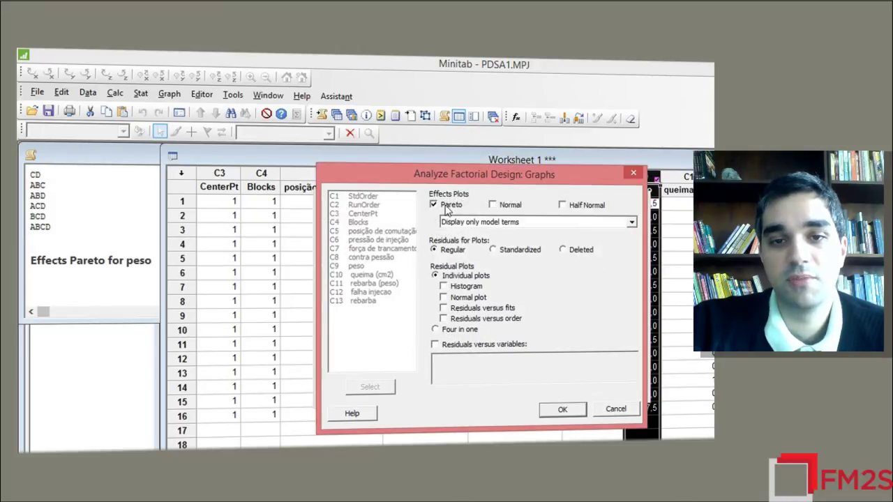
pyautogui.click(563, 409)
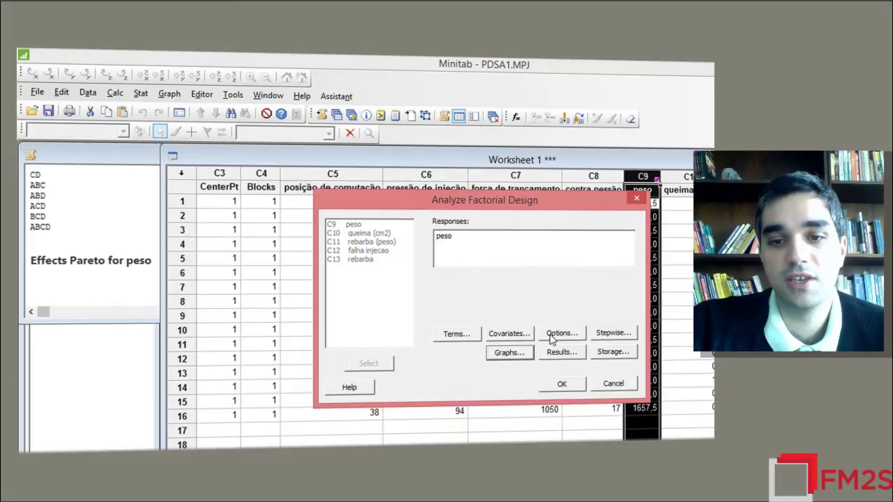
pyautogui.click(551, 335)
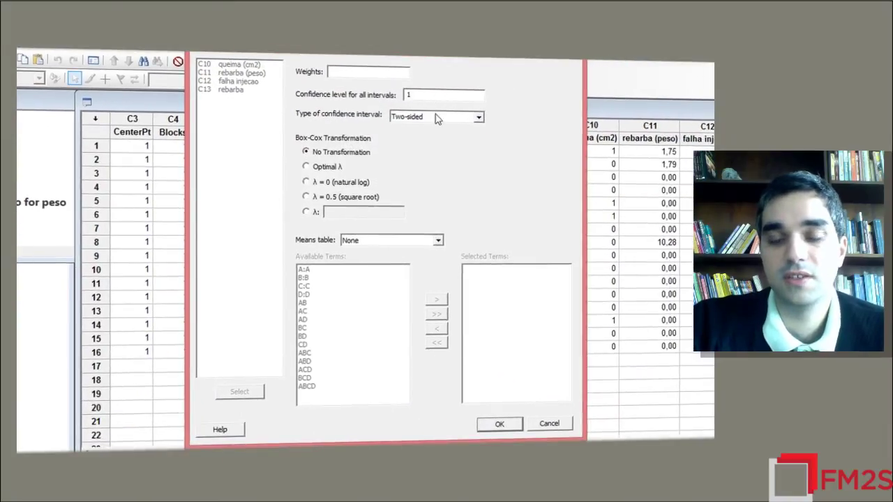
pyautogui.click(499, 423)
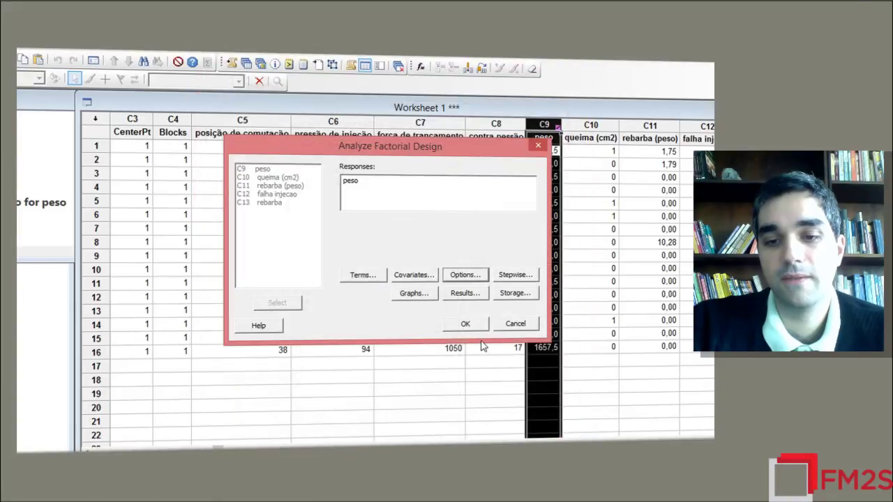
# - Run the factorial analysis and select the factor legend in the Pareto chart of the effects
pyautogui.click(466, 323)
pyautogui.moveTo(467, 256); pyautogui.dragTo(522, 116)
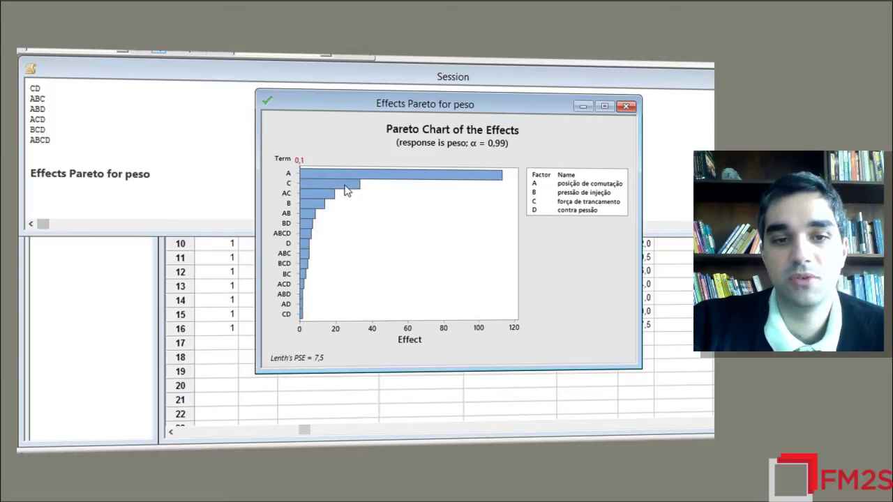
pyautogui.moveTo(323, 200)
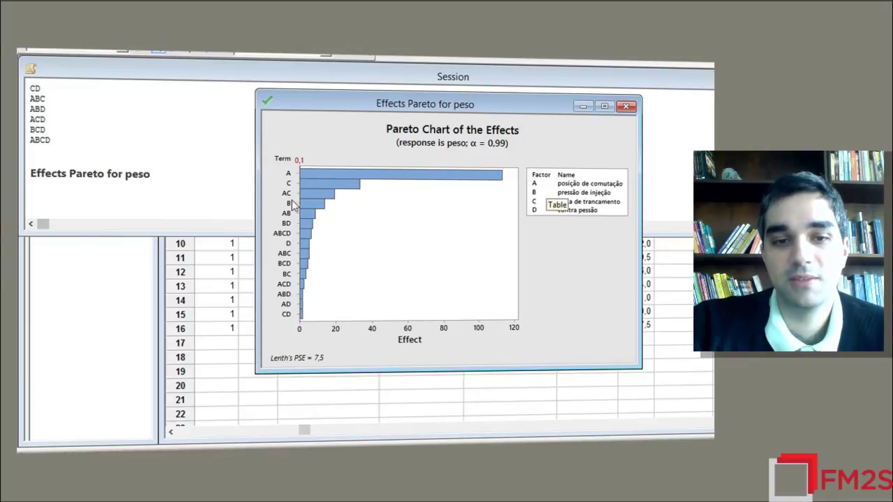
pyautogui.click(554, 183)
pyautogui.click(555, 183)
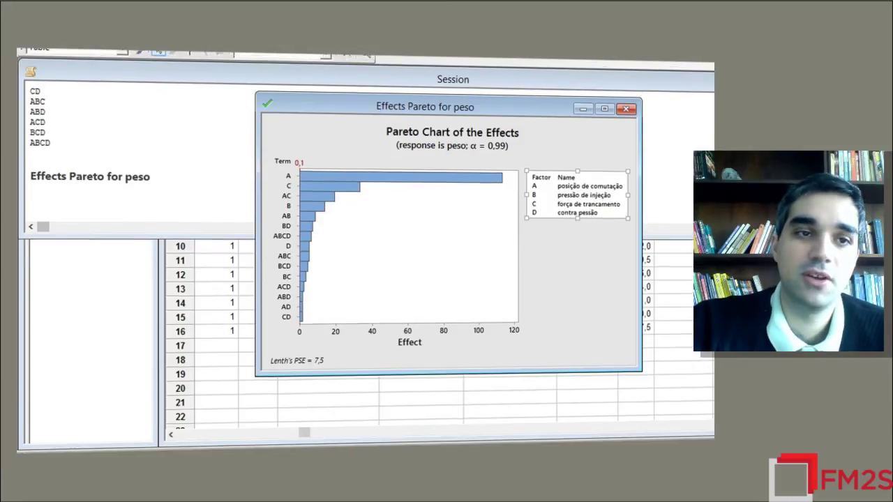
# - Start Factorial Plots for peso, remove all variables from the selection, and place the dialog beside the Pareto chart
pyautogui.click(139, 81)
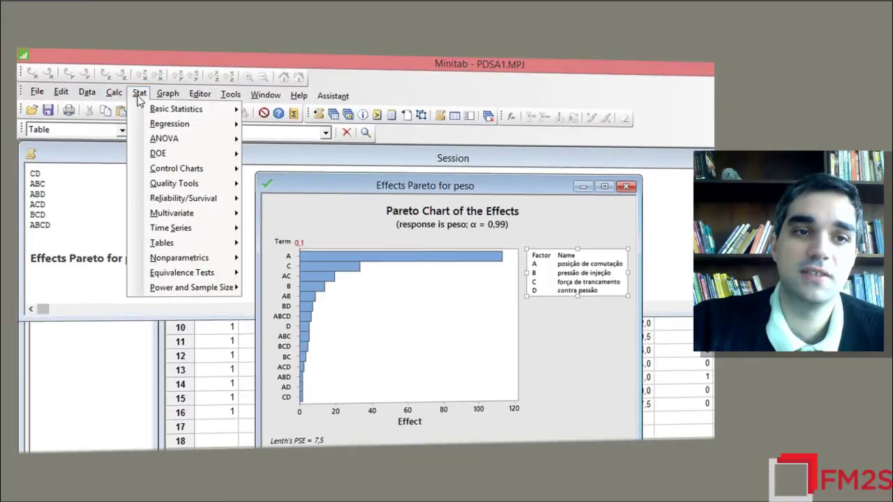
pyautogui.moveTo(199, 156)
pyautogui.moveTo(299, 156)
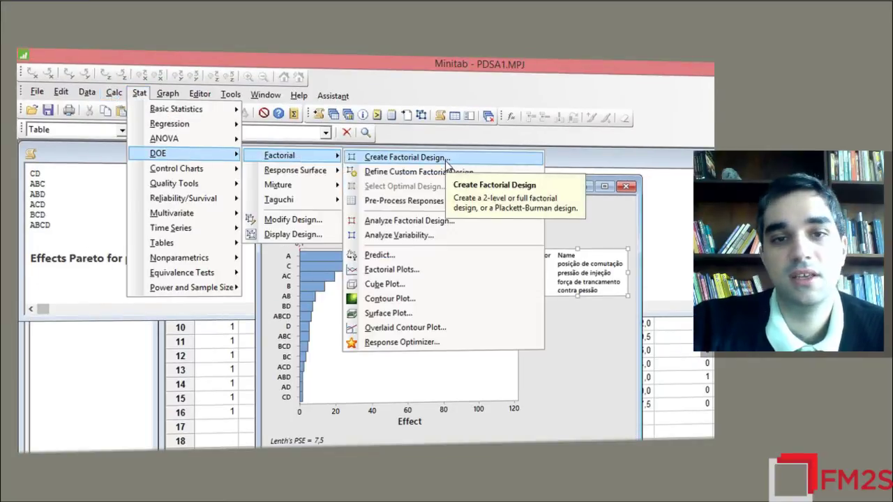
pyautogui.click(431, 270)
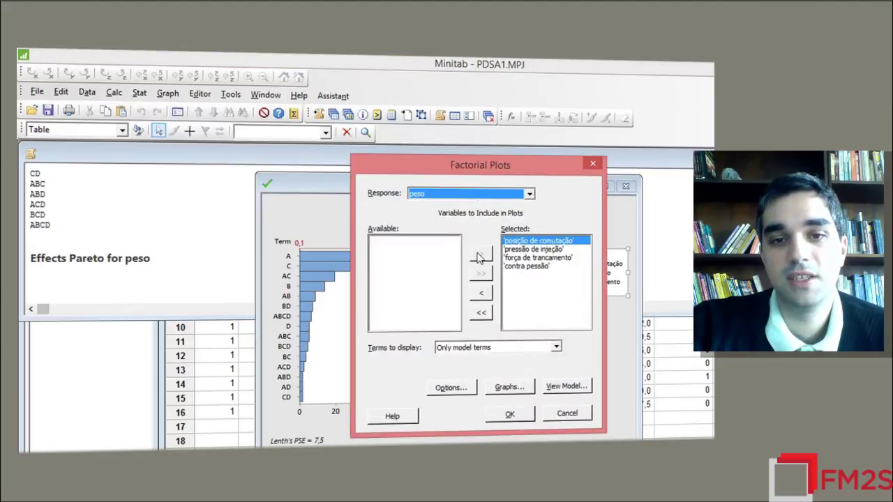
pyautogui.click(483, 313)
pyautogui.moveTo(478, 170); pyautogui.dragTo(778, 127)
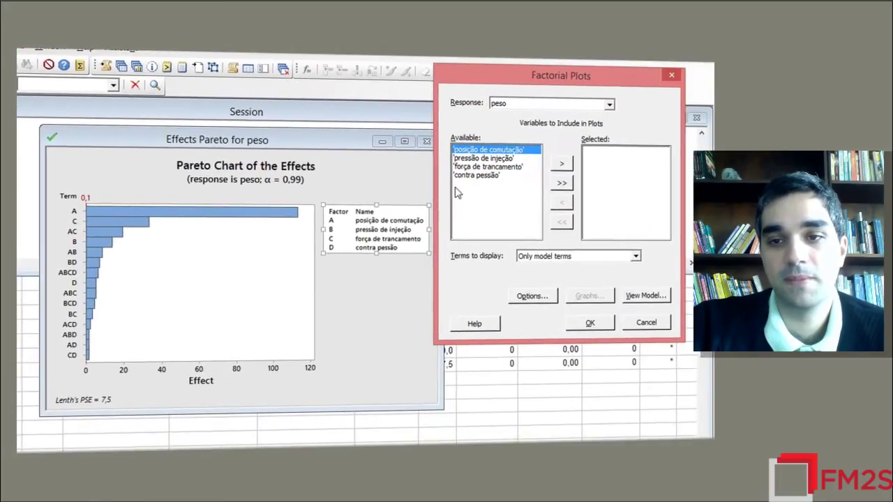
# - Generate main effects and lower-left-matrix interaction plots for posição de comutação and força de trancamento
pyautogui.doubleClick(519, 151)
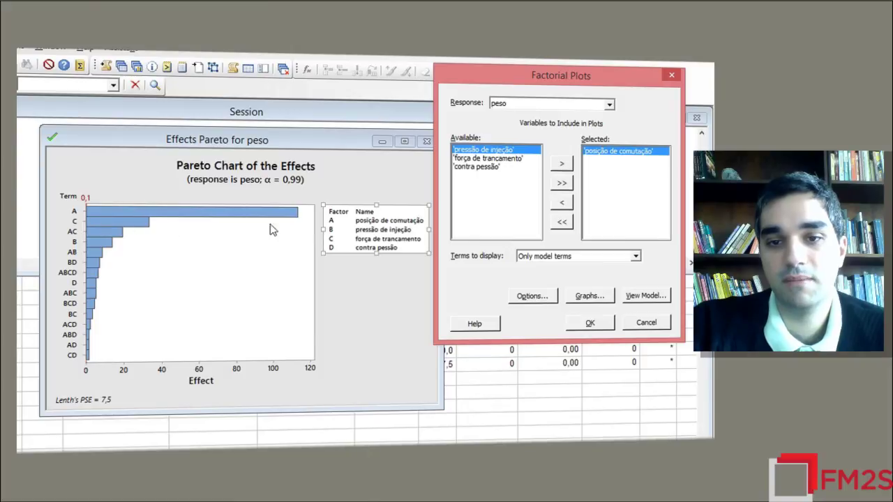
pyautogui.doubleClick(484, 160)
pyautogui.click(589, 296)
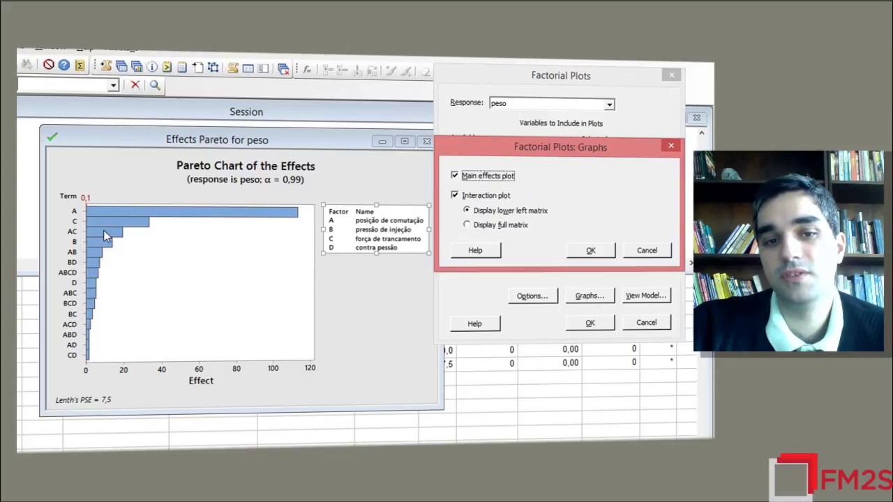
pyautogui.click(591, 250)
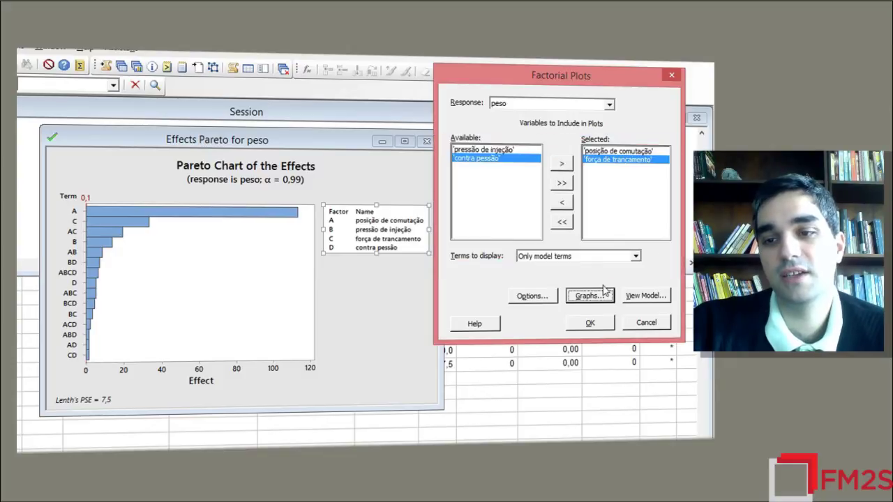
pyautogui.click(591, 325)
# - Arrange the Main Effects Plot and the Interaction Plot for peso side by side
pyautogui.moveTo(169, 123); pyautogui.dragTo(325, 105)
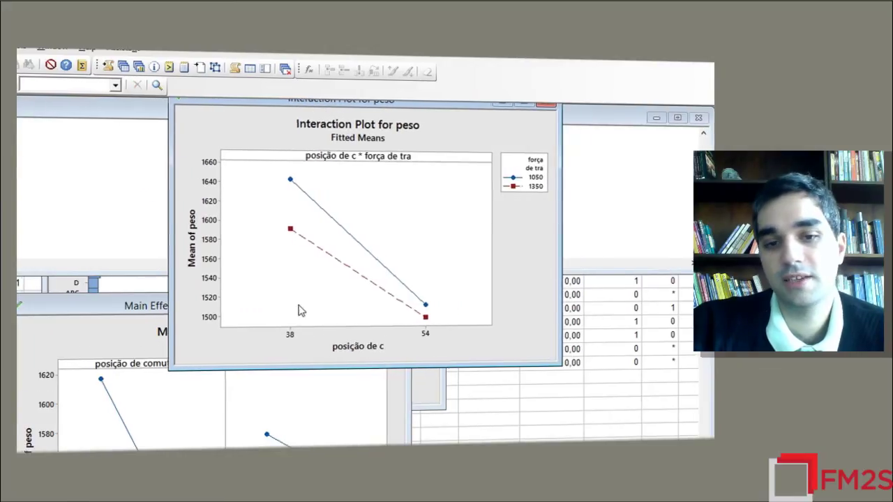
pyautogui.moveTo(103, 316); pyautogui.dragTo(36, 118)
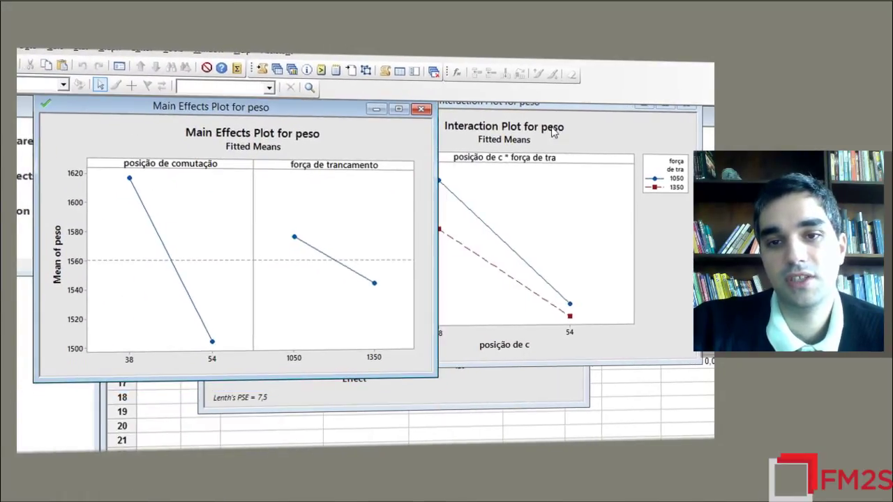
pyautogui.moveTo(544, 110); pyautogui.dragTo(566, 108)
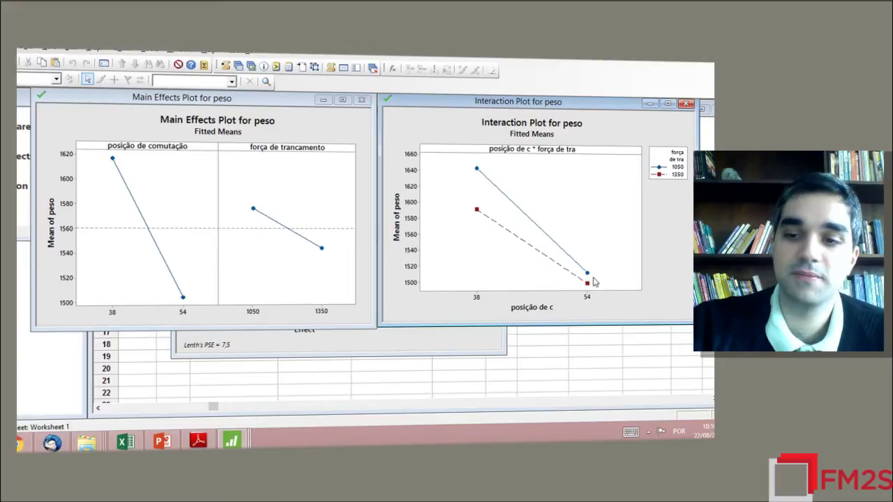
# - Bring the worksheet to the front and enter 0 for the missing rebarba values in rows 9 and 11
pyautogui.hotkey('ctrl', 'd')
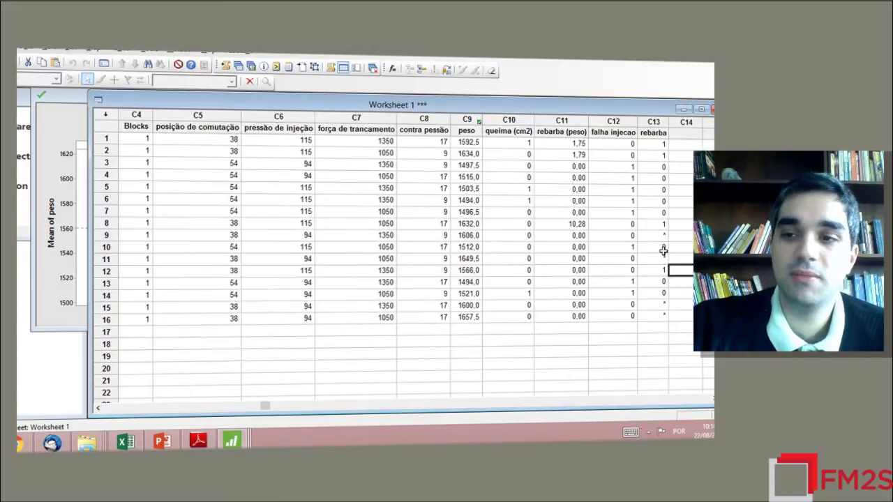
pyautogui.click(654, 235)
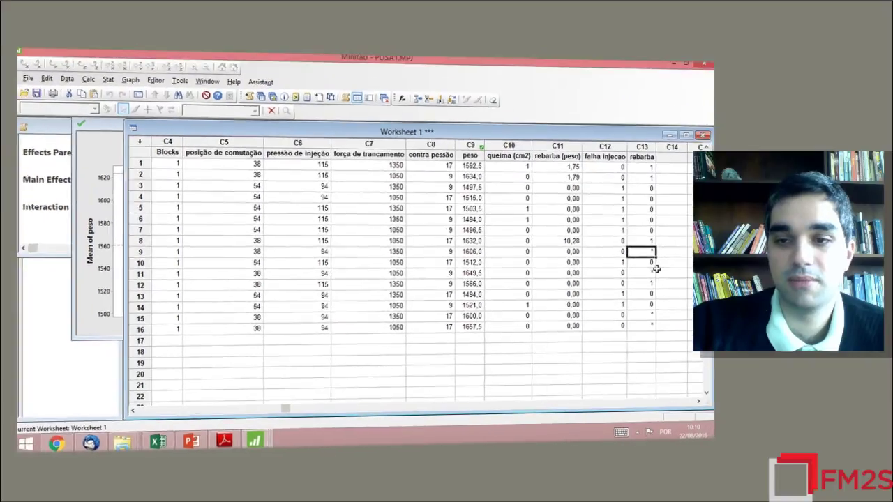
pyautogui.write('0')
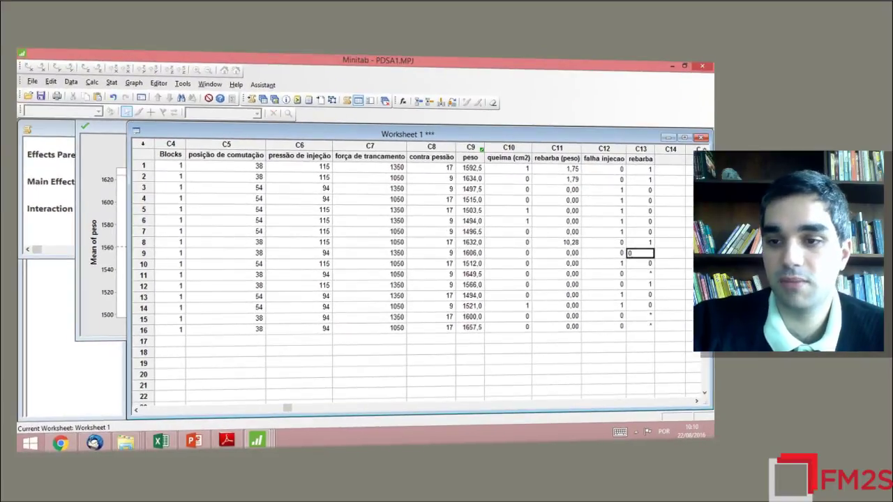
pyautogui.click(647, 274)
pyautogui.write('0')
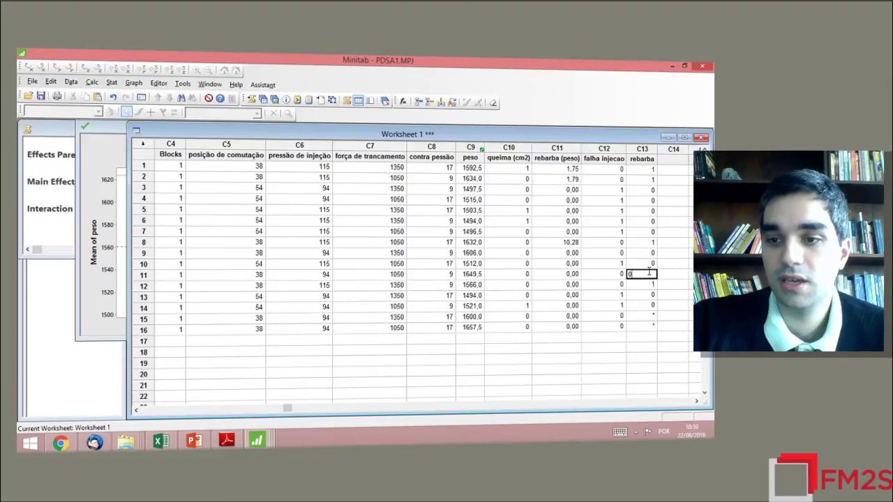
# - Enter 0 for the missing rebarba values in rows 15 and 16
pyautogui.click(641, 326)
pyautogui.click(646, 315)
pyautogui.write('0')
pyautogui.press('Return')
pyautogui.write('0')
pyautogui.press('Return')
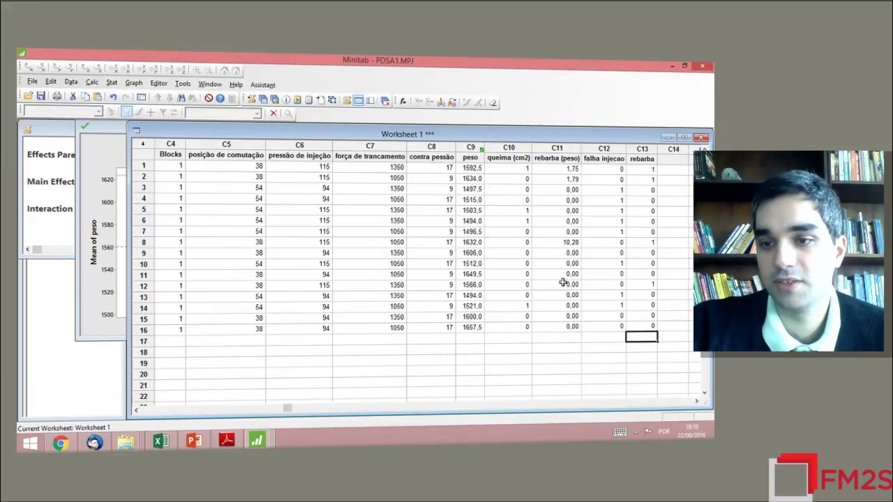
pyautogui.click(656, 284)
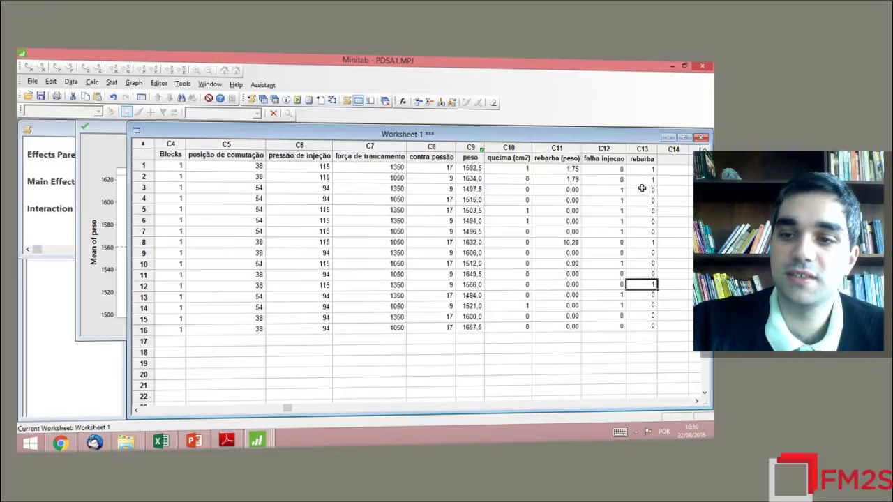
pyautogui.click(638, 160)
pyautogui.click(638, 150)
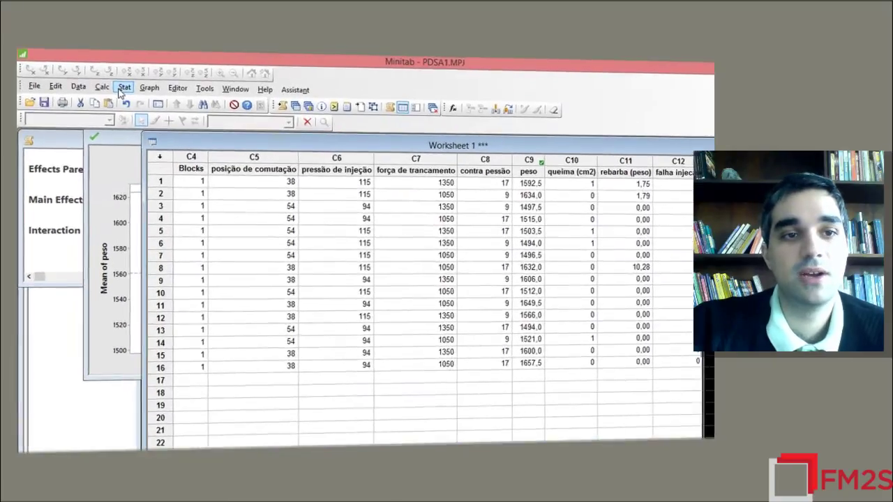
pyautogui.click(112, 83)
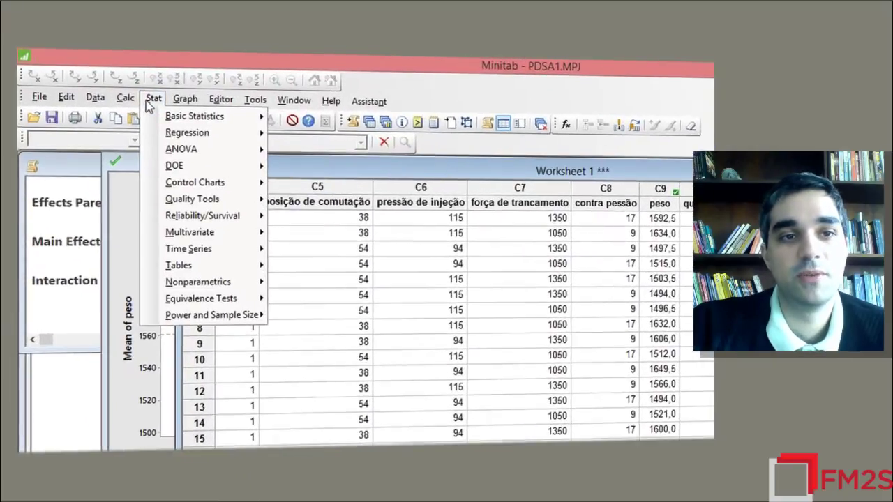
pyautogui.click(151, 104)
pyautogui.click(156, 102)
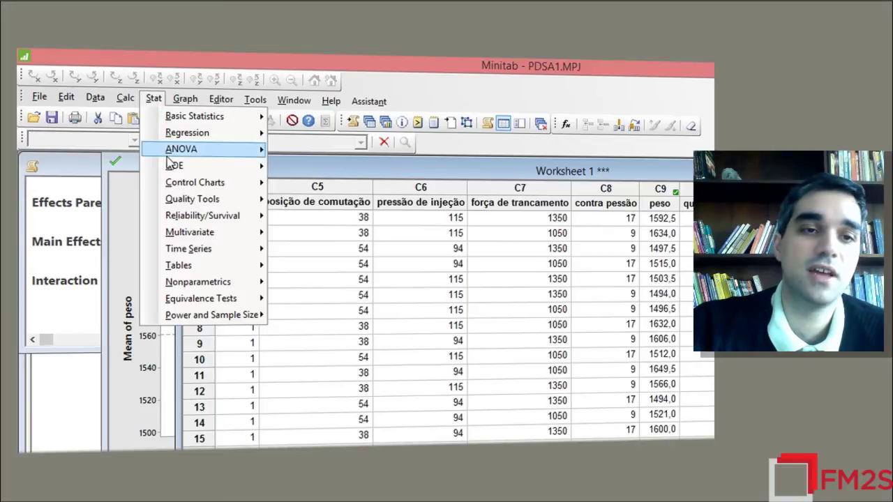
pyautogui.moveTo(262, 165)
pyautogui.moveTo(346, 174)
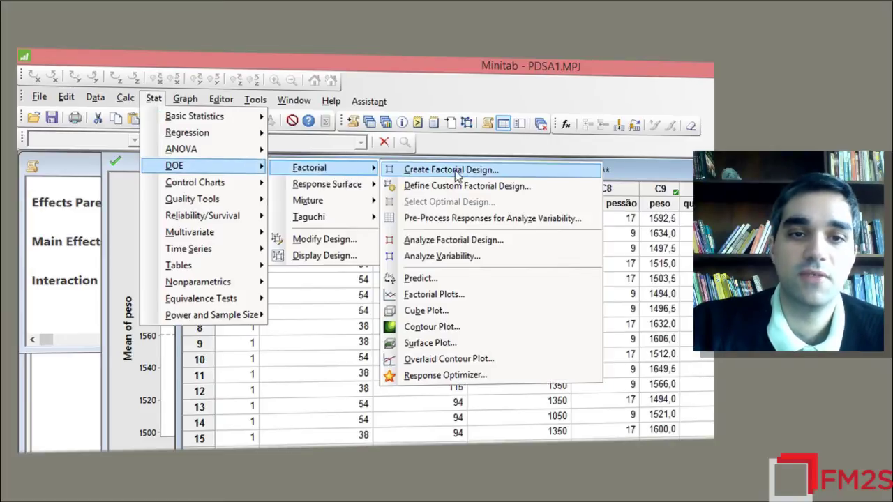
pyautogui.click(445, 312)
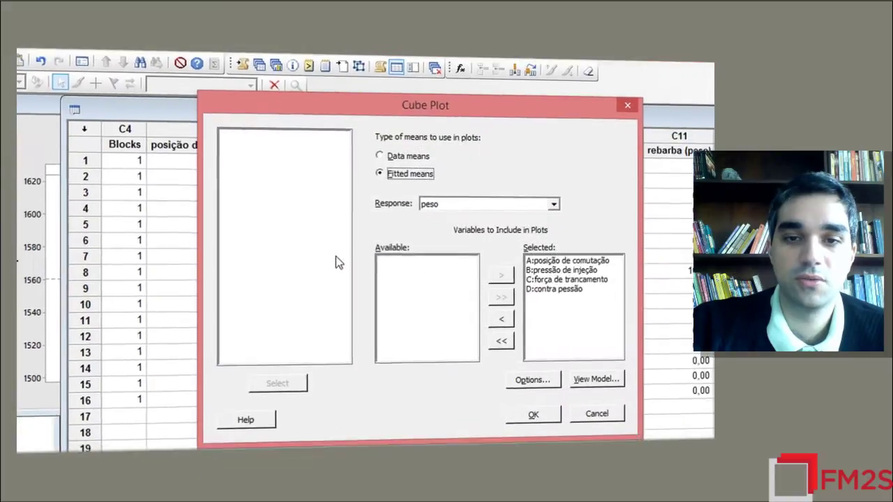
pyautogui.click(419, 181)
pyautogui.click(419, 181)
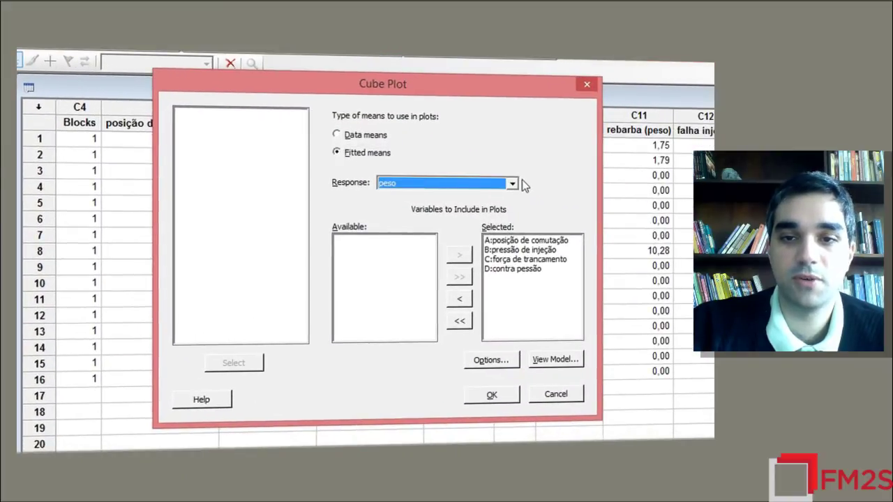
pyautogui.click(512, 183)
pyautogui.click(463, 185)
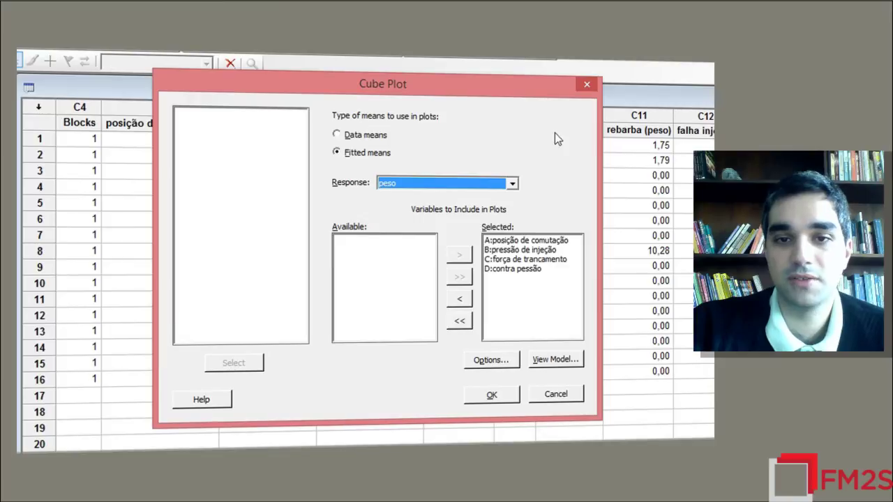
pyautogui.click(382, 137)
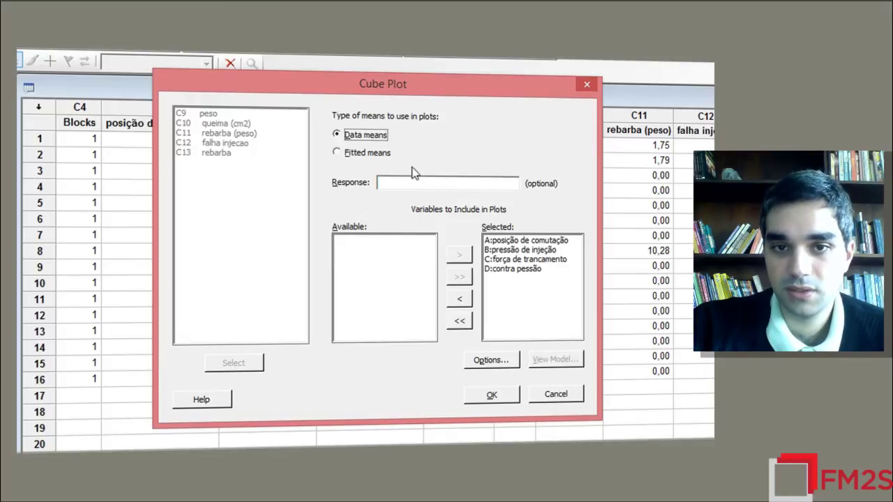
pyautogui.click(364, 152)
pyautogui.click(417, 185)
pyautogui.click(435, 209)
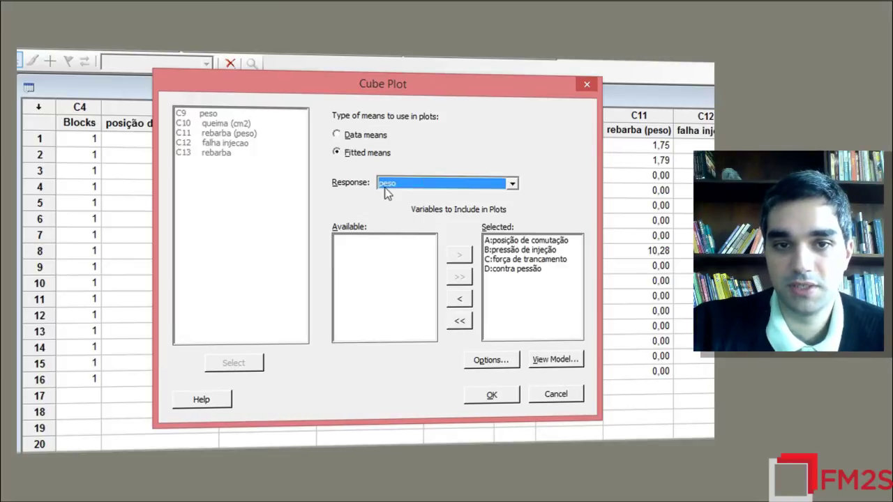
pyautogui.click(432, 194)
pyautogui.click(391, 258)
pyautogui.click(459, 320)
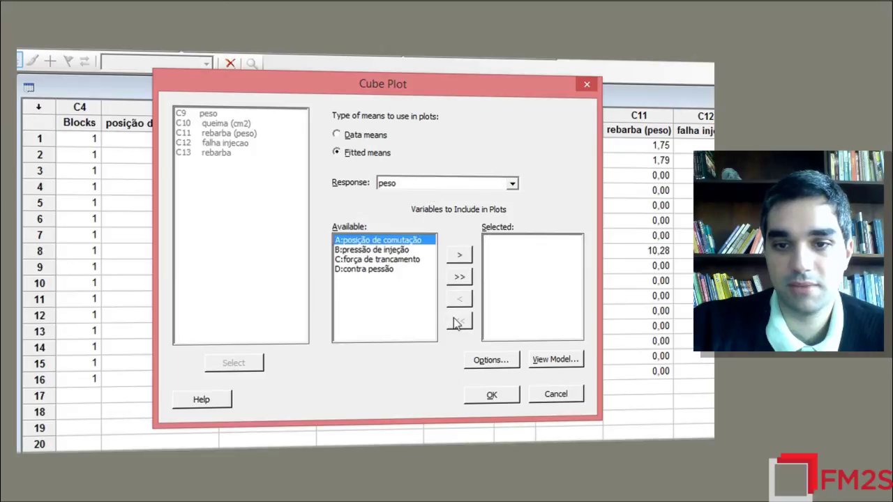
pyautogui.click(446, 182)
pyautogui.click(447, 192)
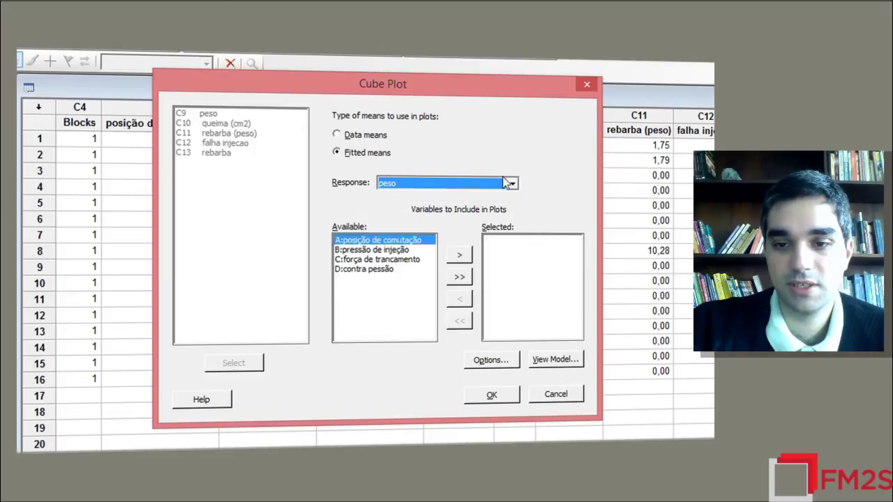
pyautogui.click(589, 84)
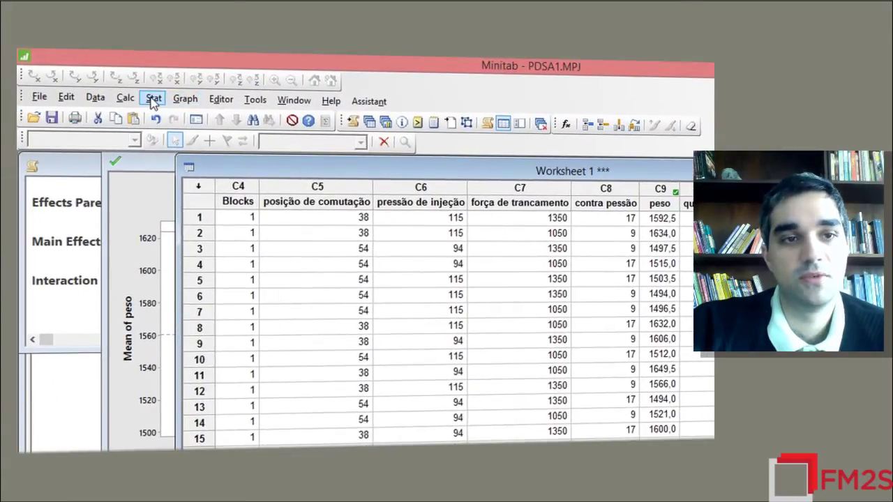
# - Analyze the factorial design with rebarba replacing peso as the response, including a Pareto chart of the effects
pyautogui.click(42, 42)
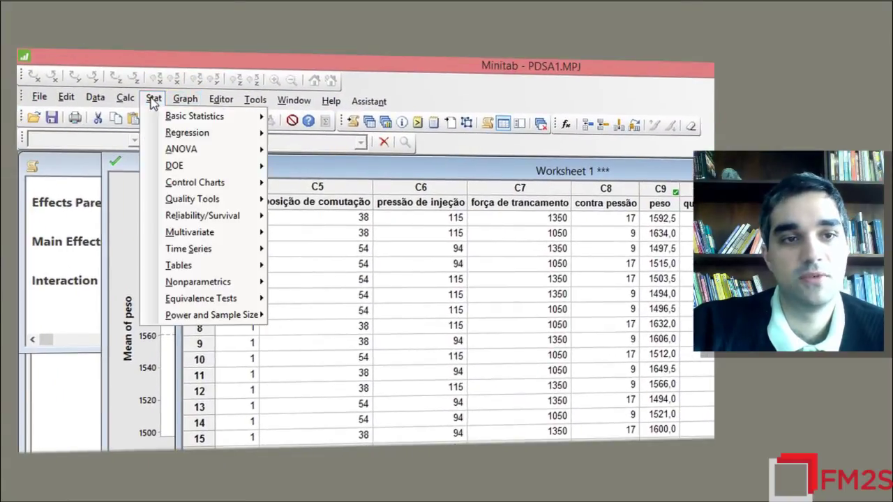
pyautogui.moveTo(264, 166)
pyautogui.moveTo(339, 168)
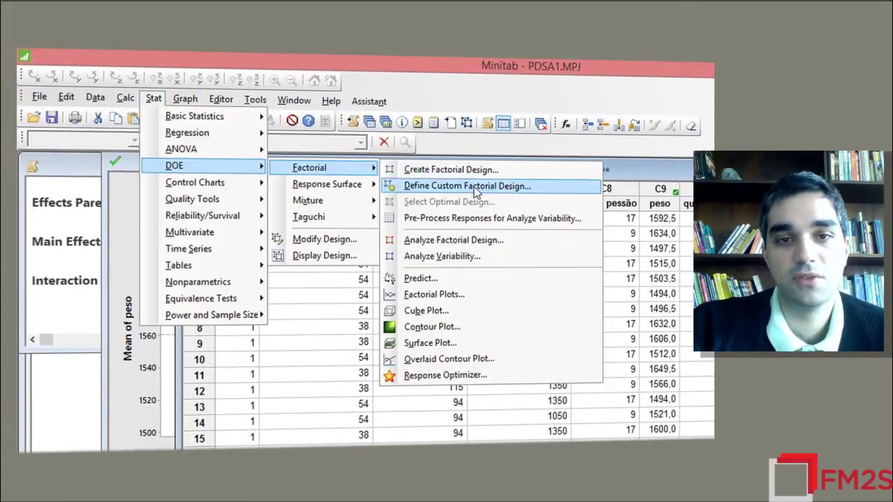
pyautogui.click(453, 240)
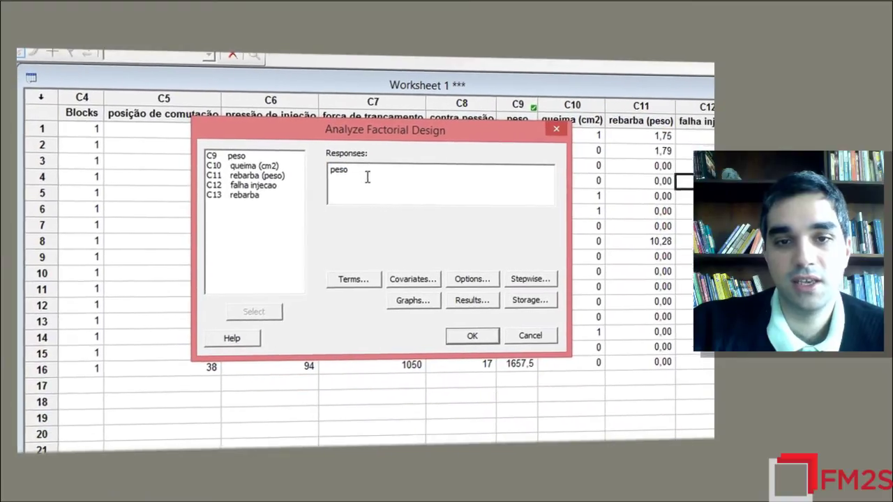
pyautogui.doubleClick(367, 177)
pyautogui.doubleClick(254, 195)
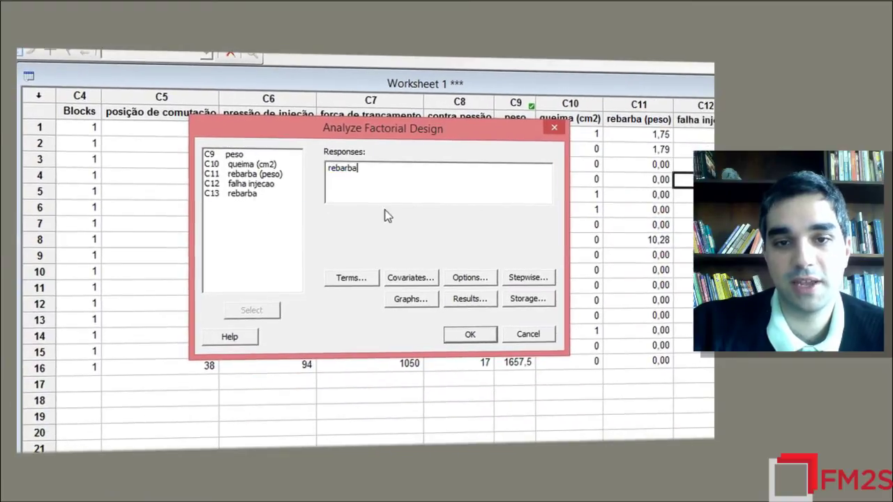
pyautogui.click(406, 300)
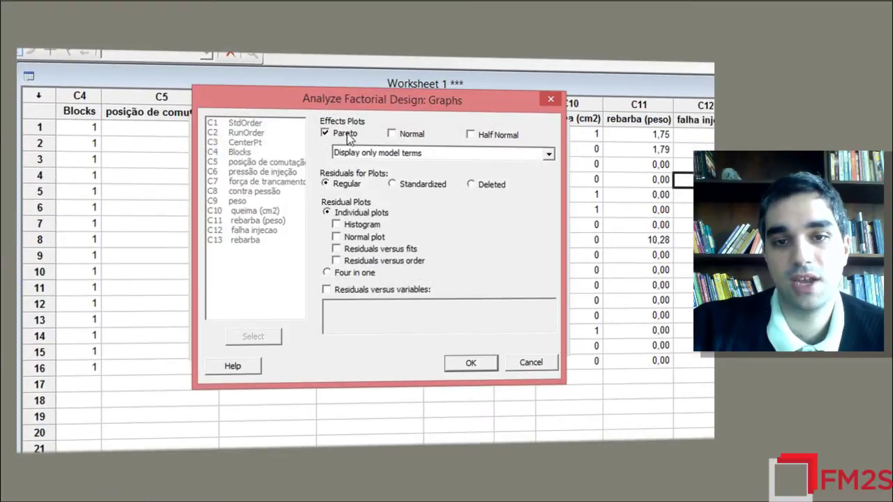
pyautogui.click(457, 363)
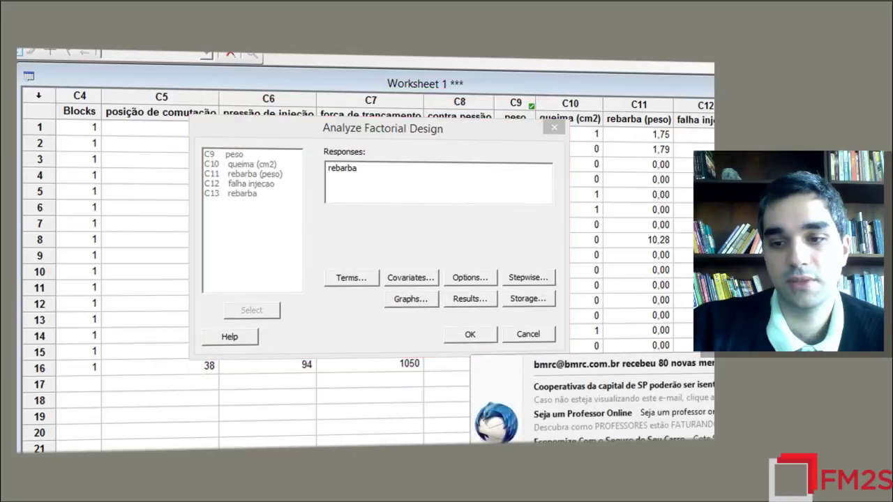
pyautogui.click(482, 337)
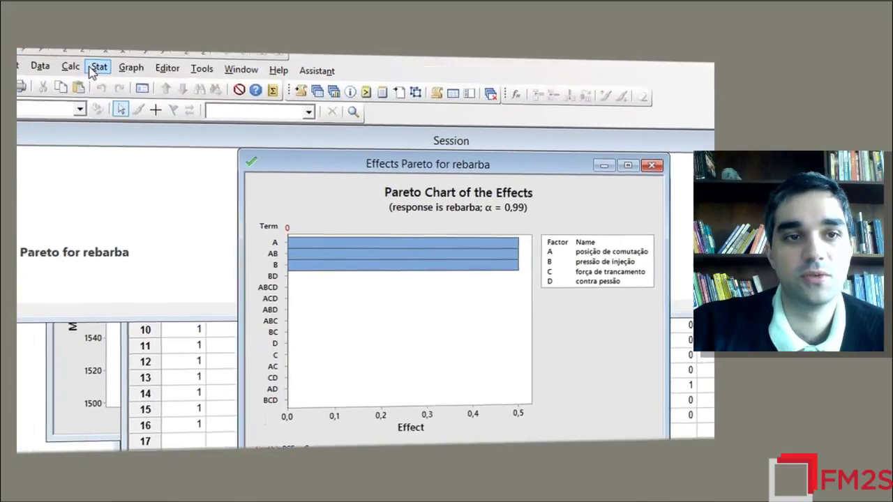
pyautogui.click(150, 98)
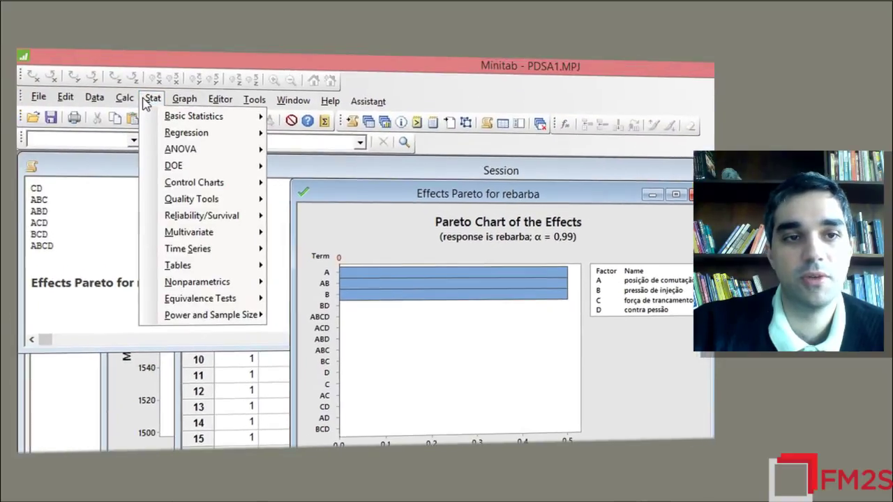
pyautogui.moveTo(176, 168)
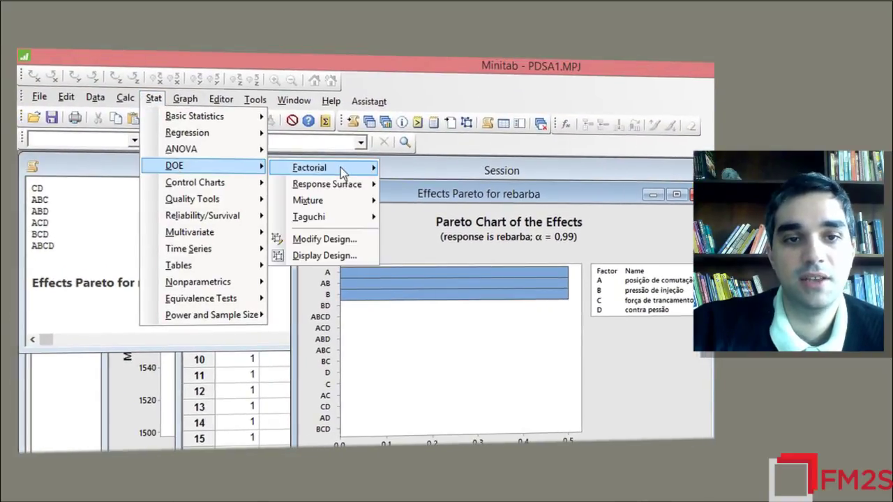
pyautogui.moveTo(340, 172)
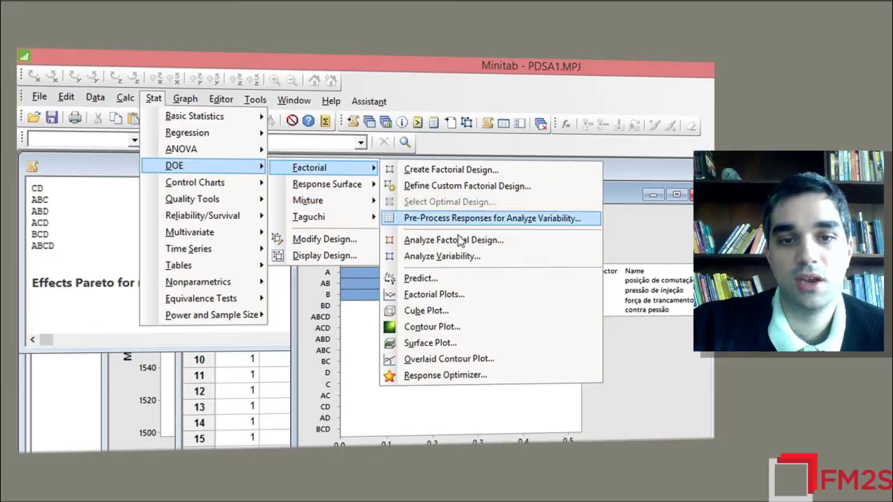
pyautogui.click(450, 308)
pyautogui.click(606, 254)
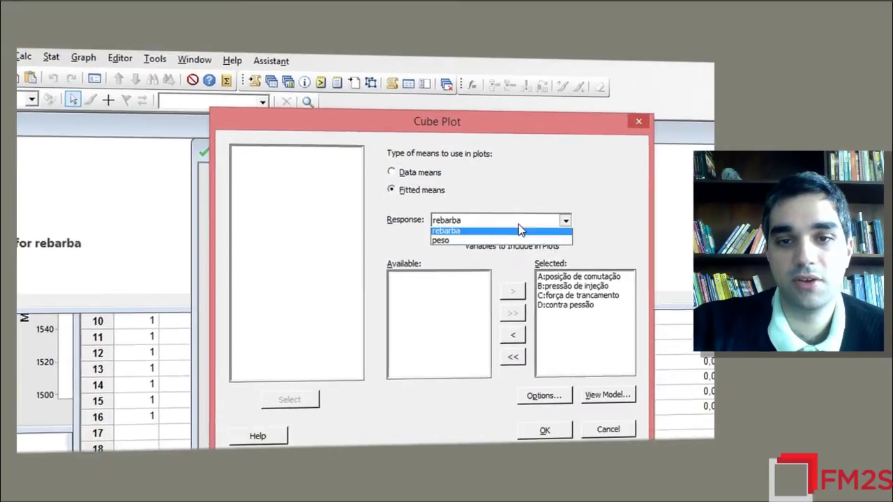
pyautogui.click(407, 210)
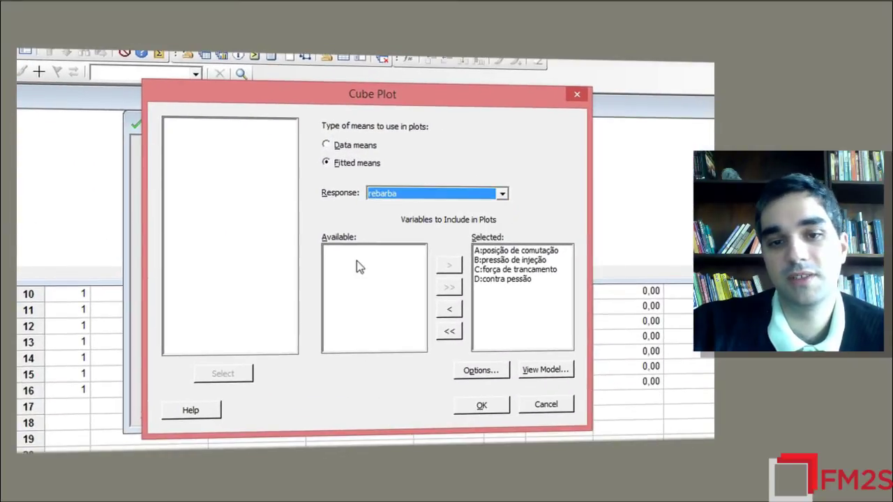
pyautogui.click(448, 329)
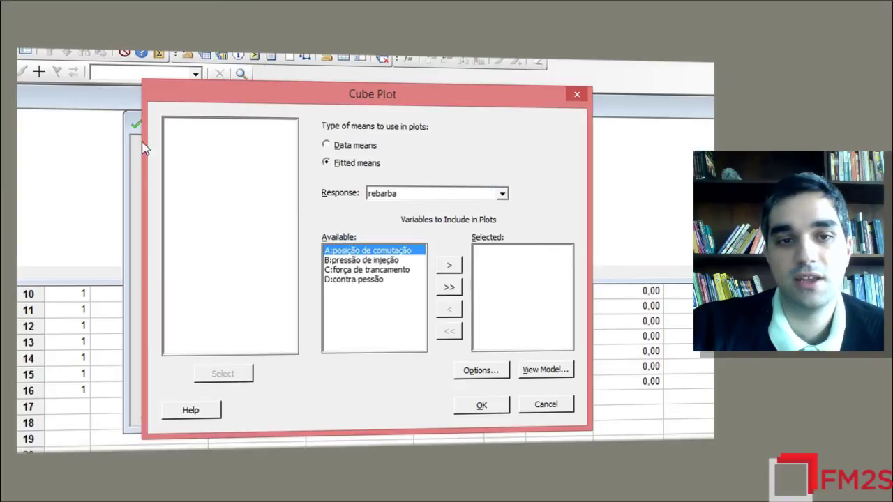
pyautogui.moveTo(337, 103); pyautogui.dragTo(210, 123)
pyautogui.moveTo(332, 115); pyautogui.dragTo(598, 77)
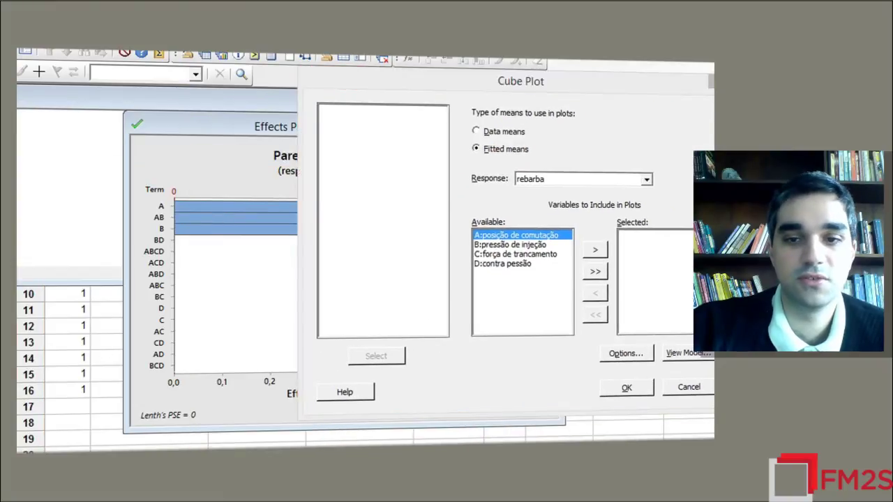
pyautogui.click(690, 386)
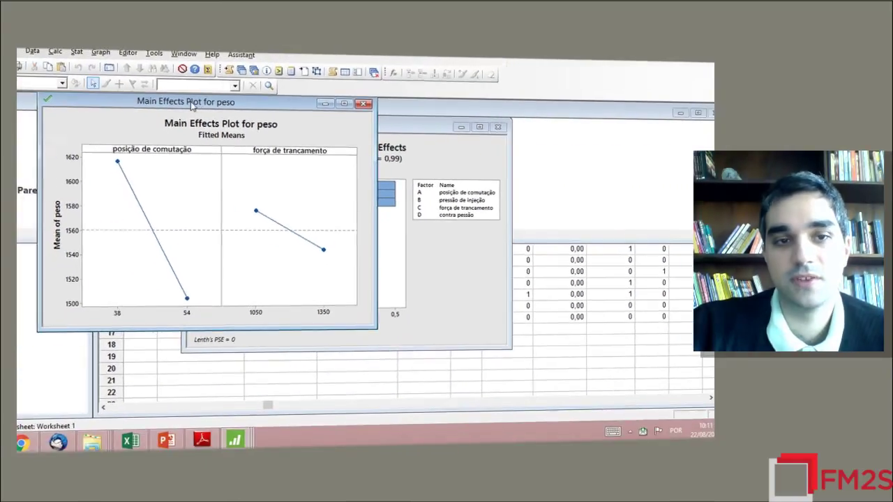
# - Arrange the Effects Pareto chart for rebarba and the Main Effects Plot for peso side by side
pyautogui.moveTo(430, 115); pyautogui.dragTo(500, 114)
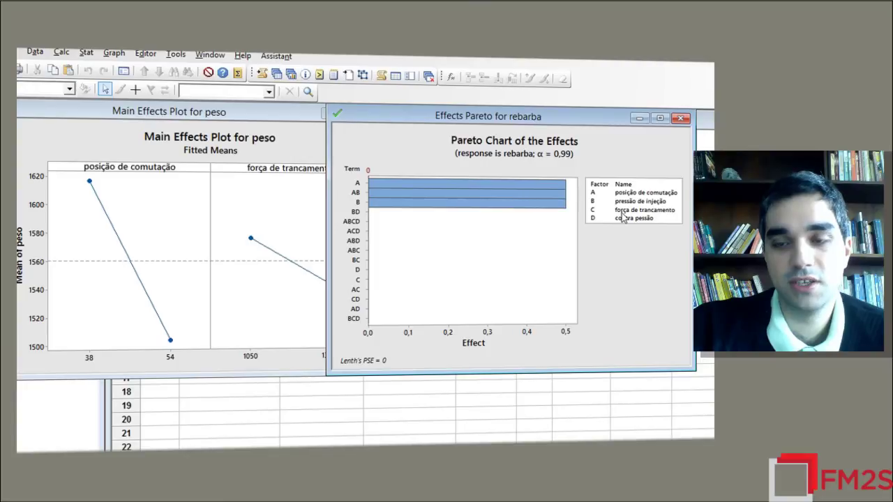
pyautogui.click(216, 119)
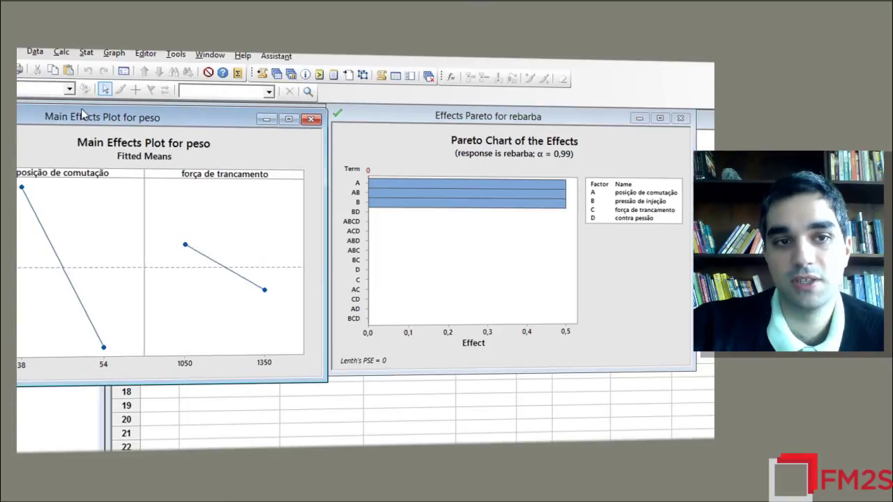
# - Create a fitted-means factorial cube plot for rebarba using only posição de comutação, pressão de injeção and força de trancamento
pyautogui.click(82, 68)
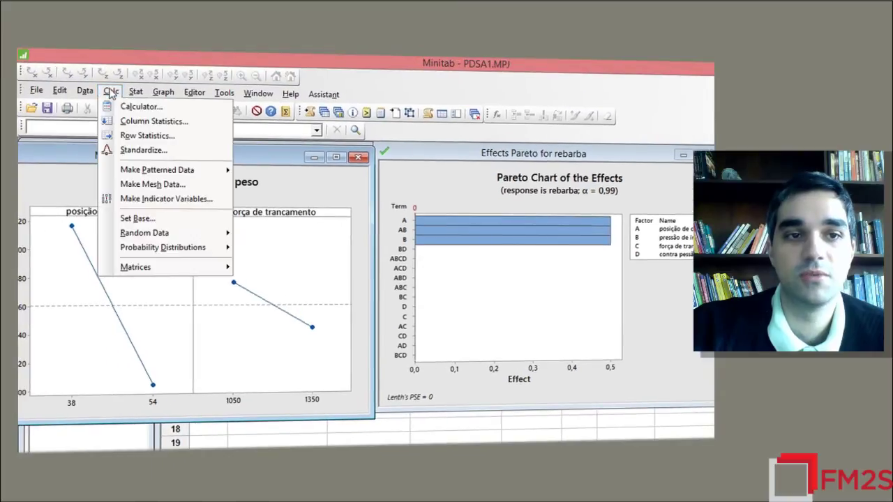
pyautogui.moveTo(163, 149)
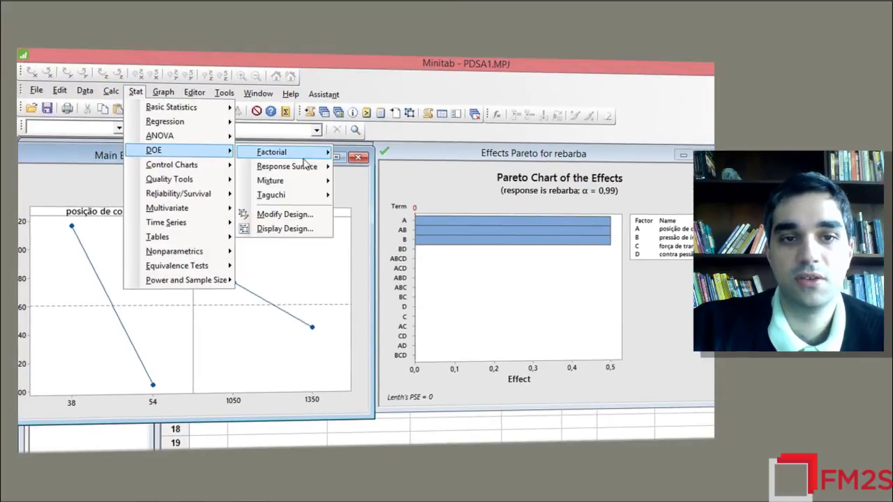
pyautogui.moveTo(304, 155)
pyautogui.click(373, 277)
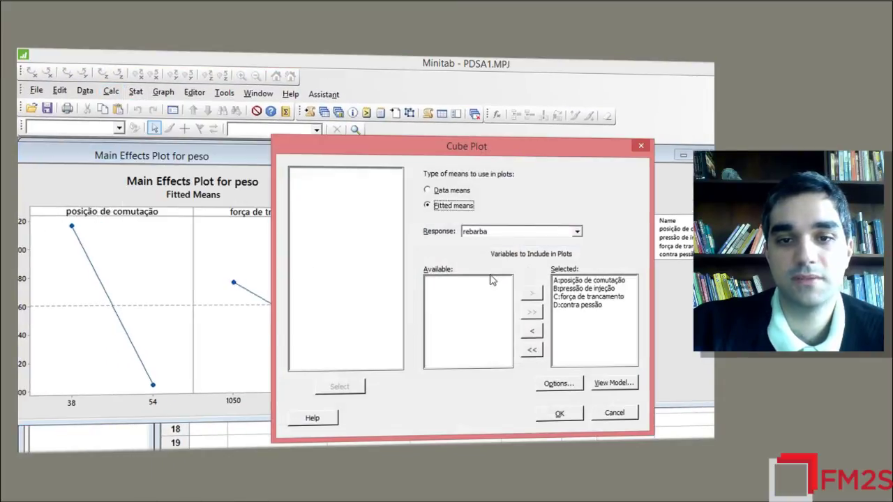
pyautogui.click(527, 352)
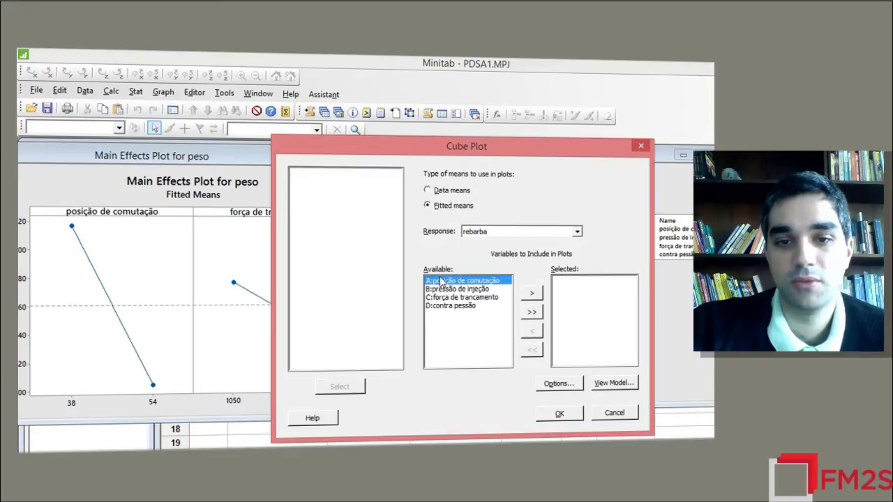
pyautogui.doubleClick(441, 280)
pyautogui.doubleClick(442, 282)
pyautogui.doubleClick(447, 282)
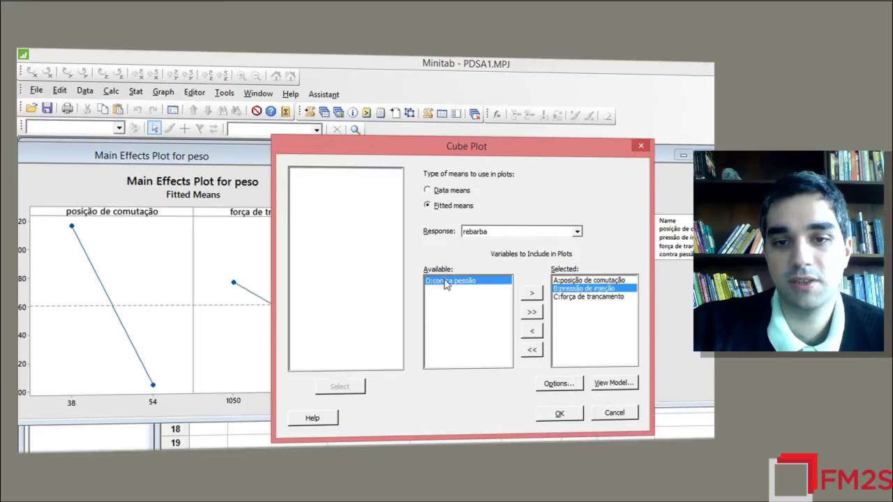
pyautogui.click(562, 415)
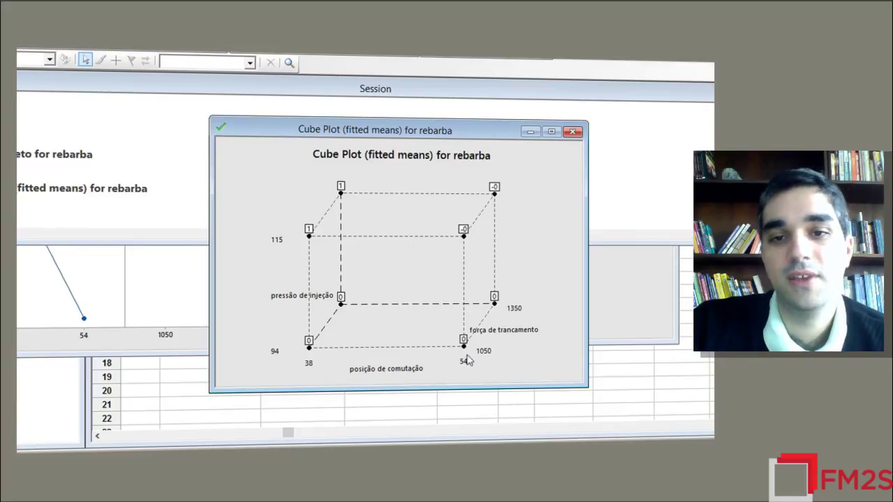
# - Bring the worksheet to the front and select the whole contra pessão column
pyautogui.click(604, 361)
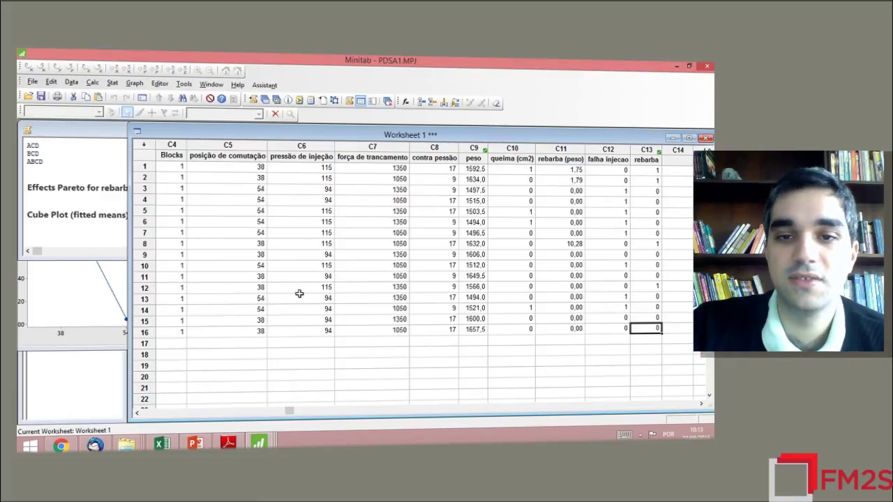
pyautogui.click(433, 146)
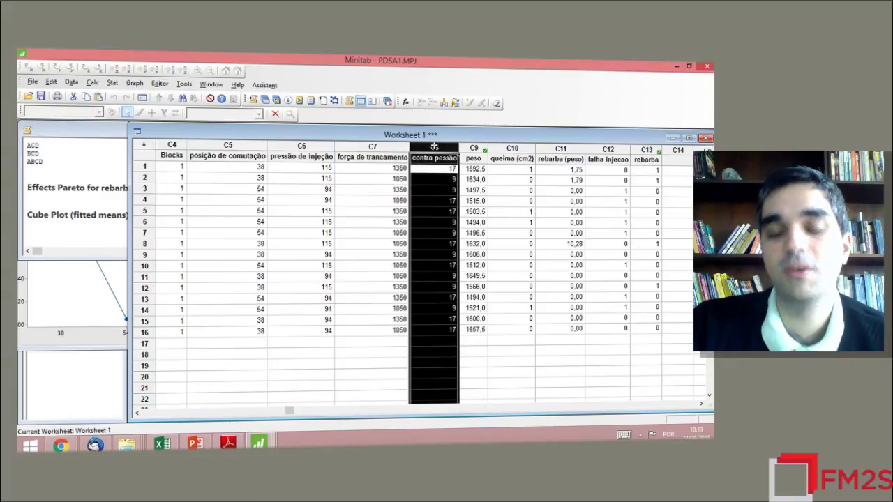